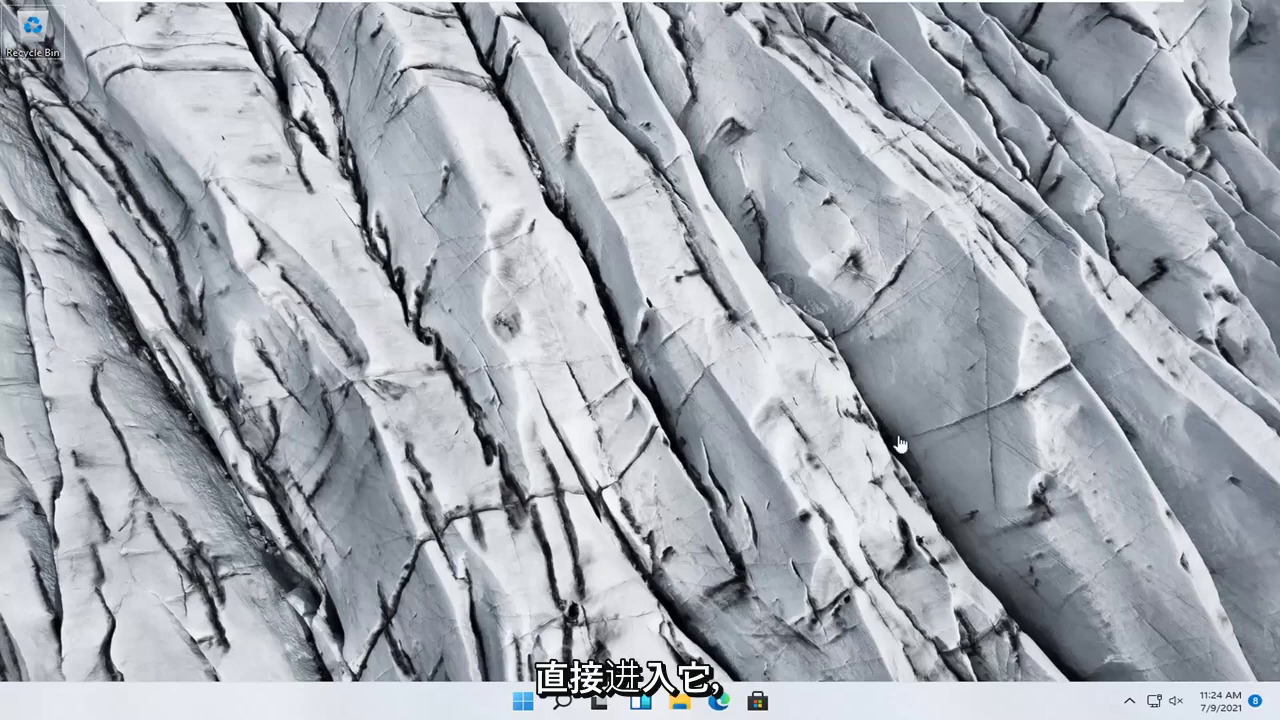
# - Open Settings from the Start right-click menu and go to System › Troubleshoot
pyautogui.rightClick(524, 705)
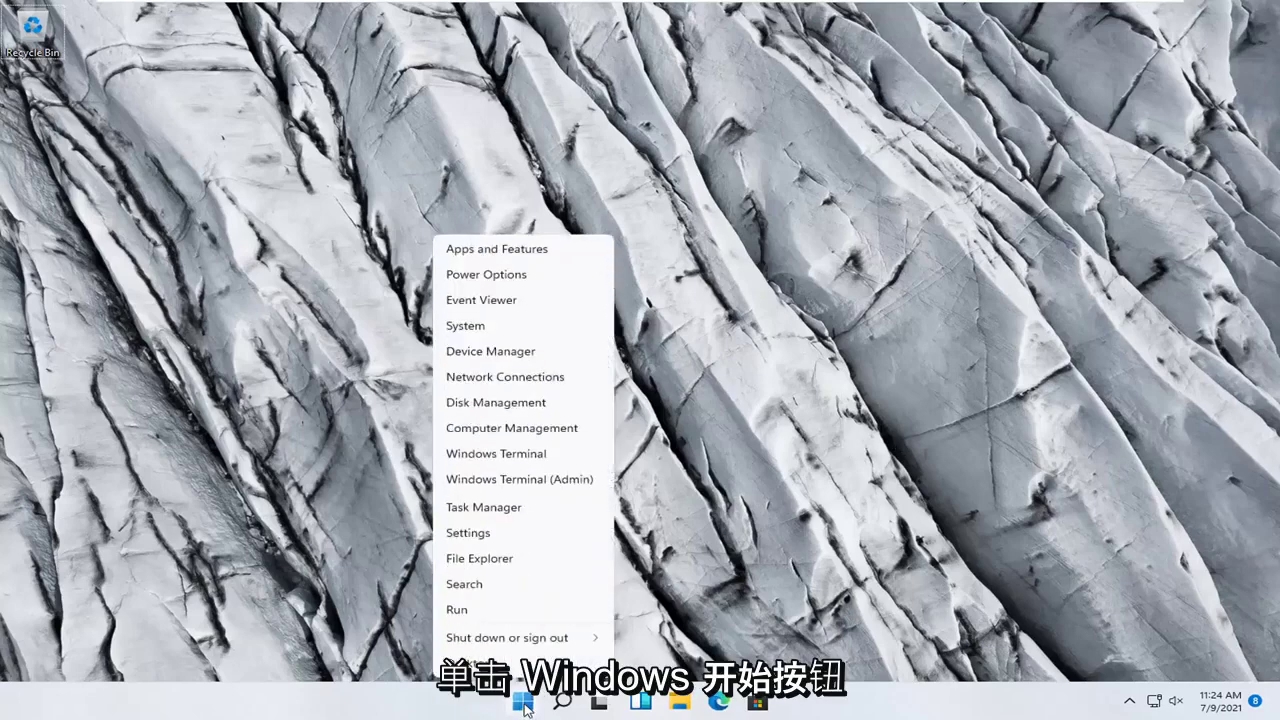
pyautogui.click(478, 535)
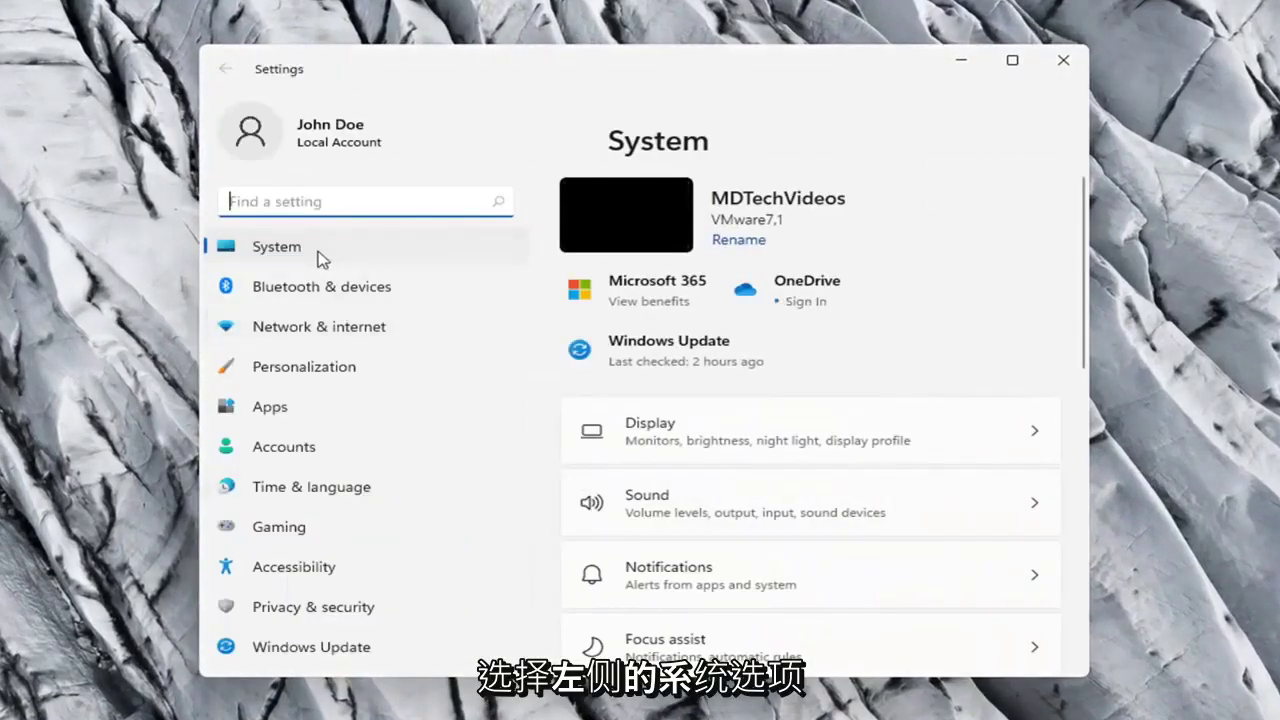
pyautogui.click(290, 250)
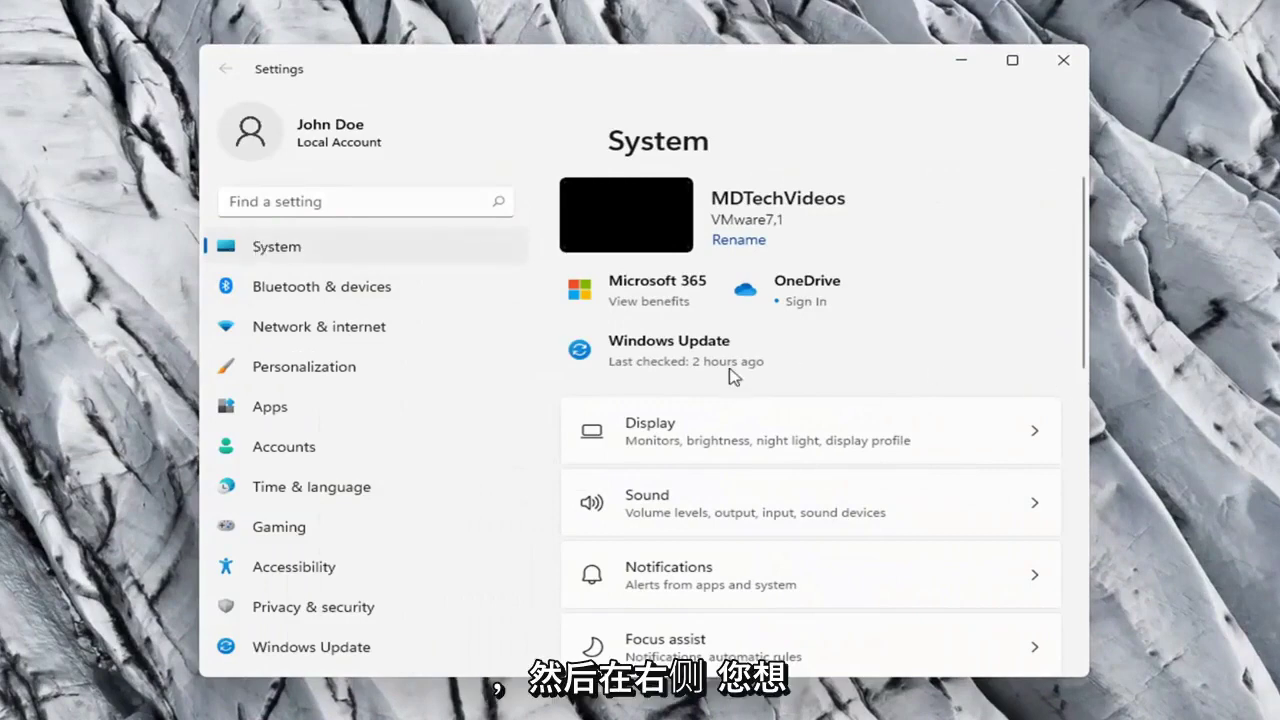
pyautogui.scroll(-2, 818, 458)
pyautogui.scroll(-1, 791, 429)
pyautogui.scroll(-2, 711, 440)
pyautogui.click(704, 401)
pyautogui.scroll(-1, 790, 332)
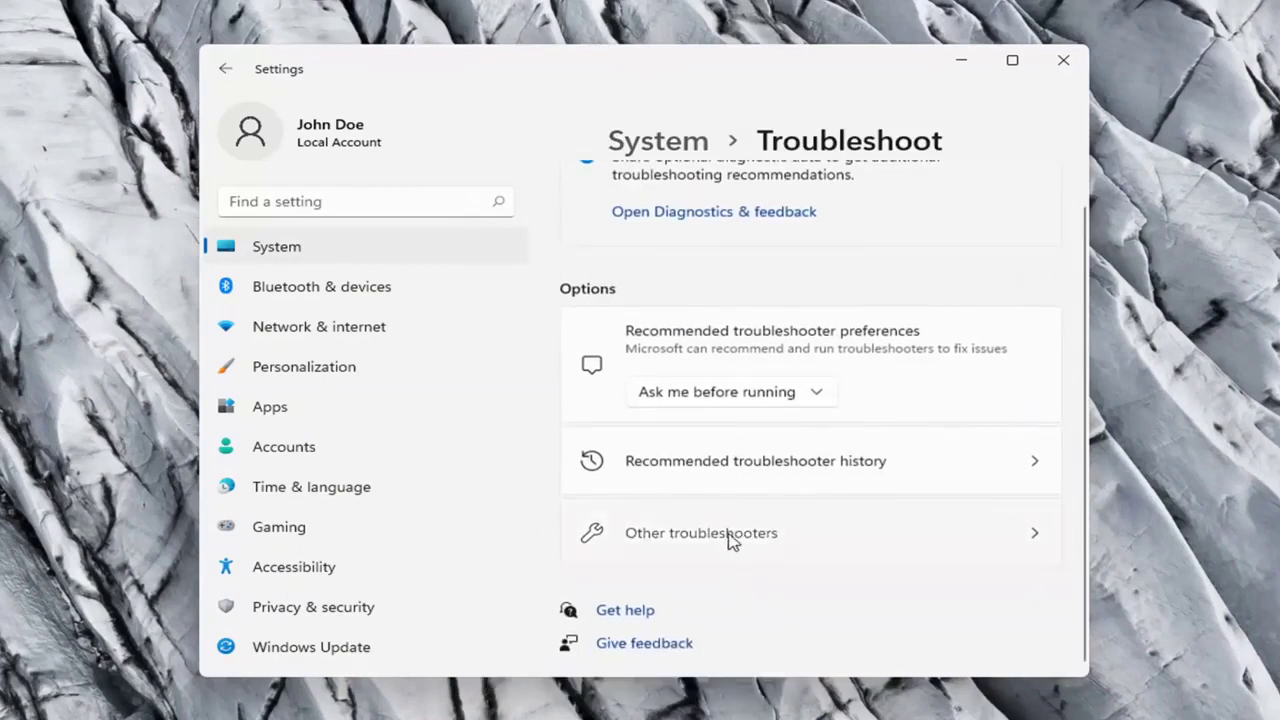
# - Run the Keyboard troubleshooter under Other troubleshooters, then close it and the Settings window
pyautogui.click(730, 541)
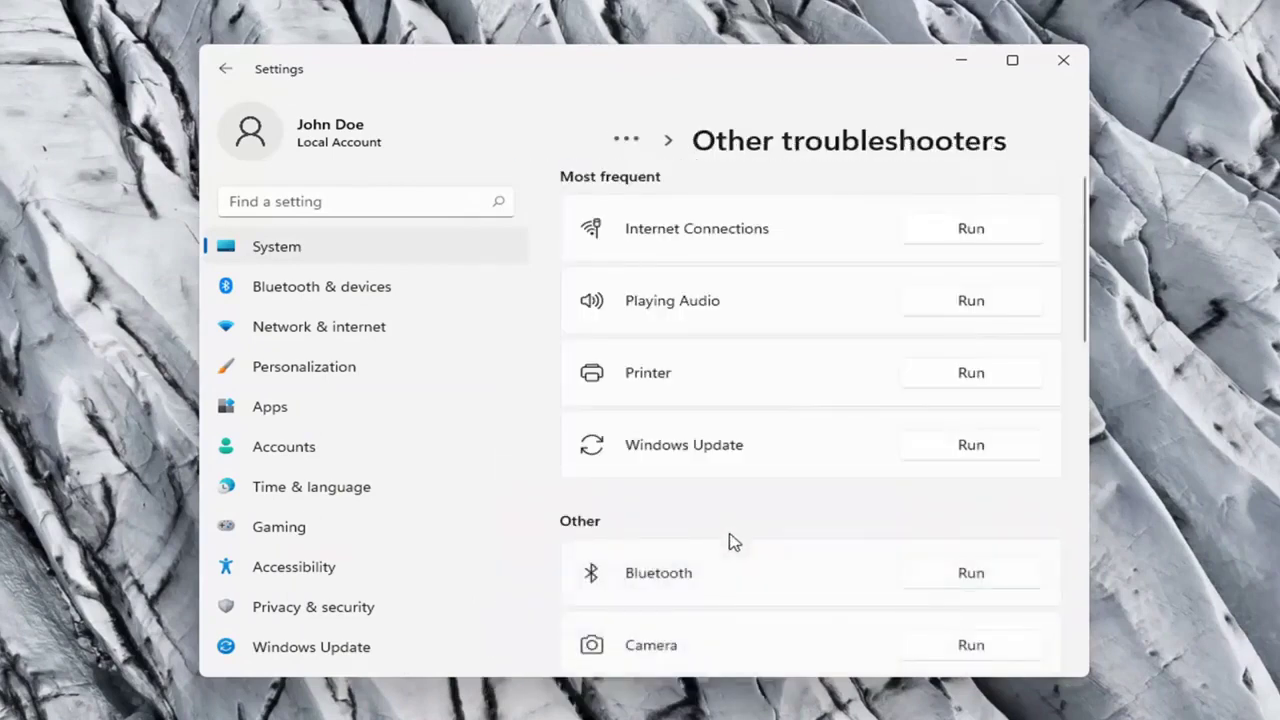
pyautogui.scroll(-2, 727, 535)
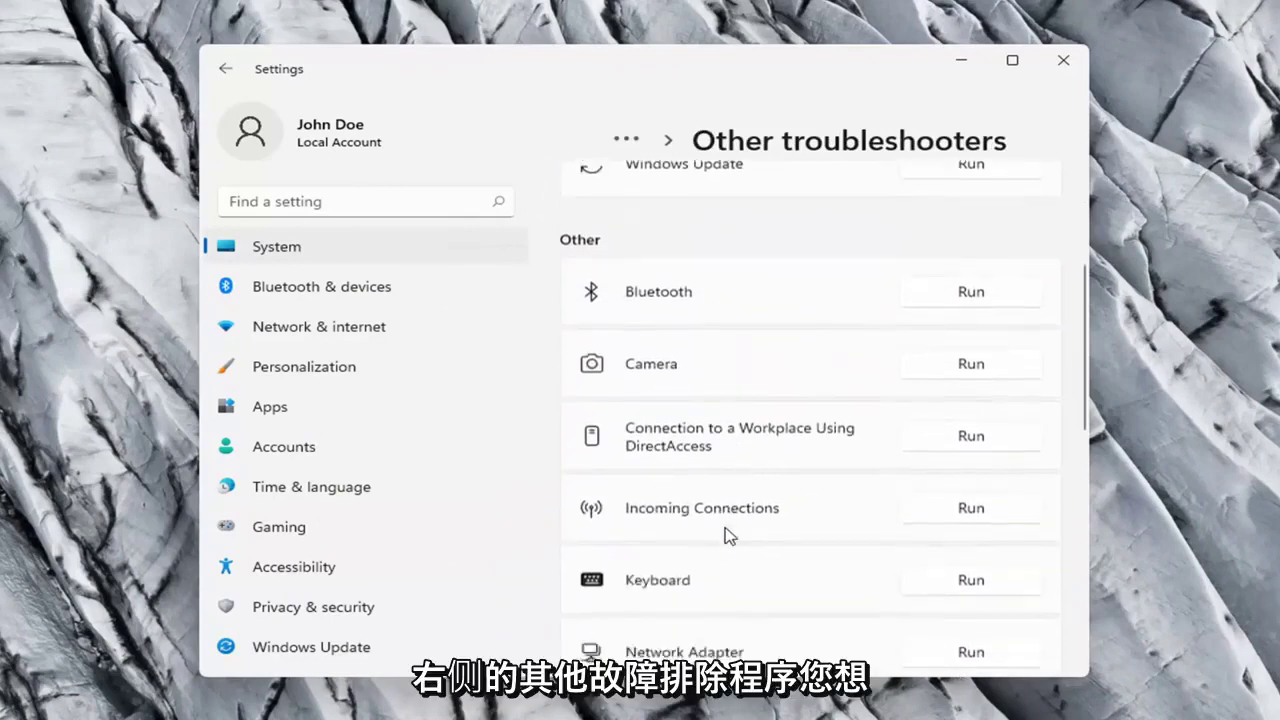
pyautogui.scroll(-2, 727, 535)
pyautogui.scroll(-1, 700, 520)
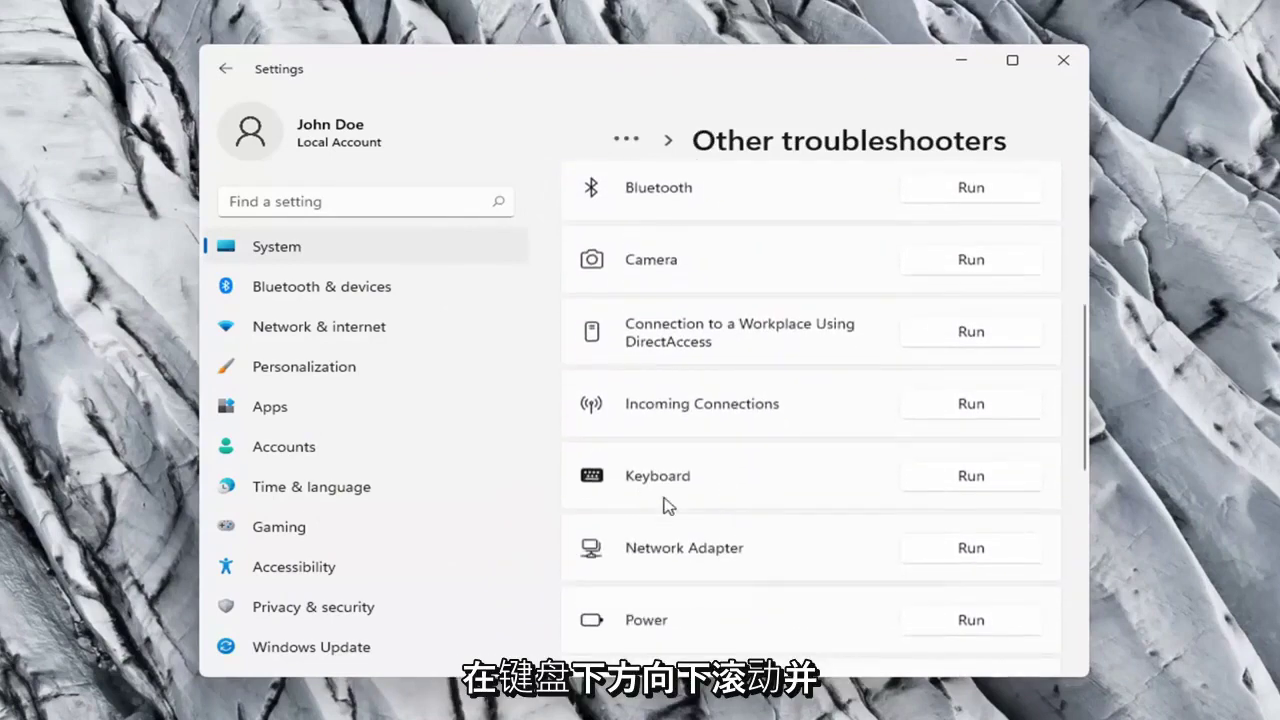
pyautogui.click(970, 478)
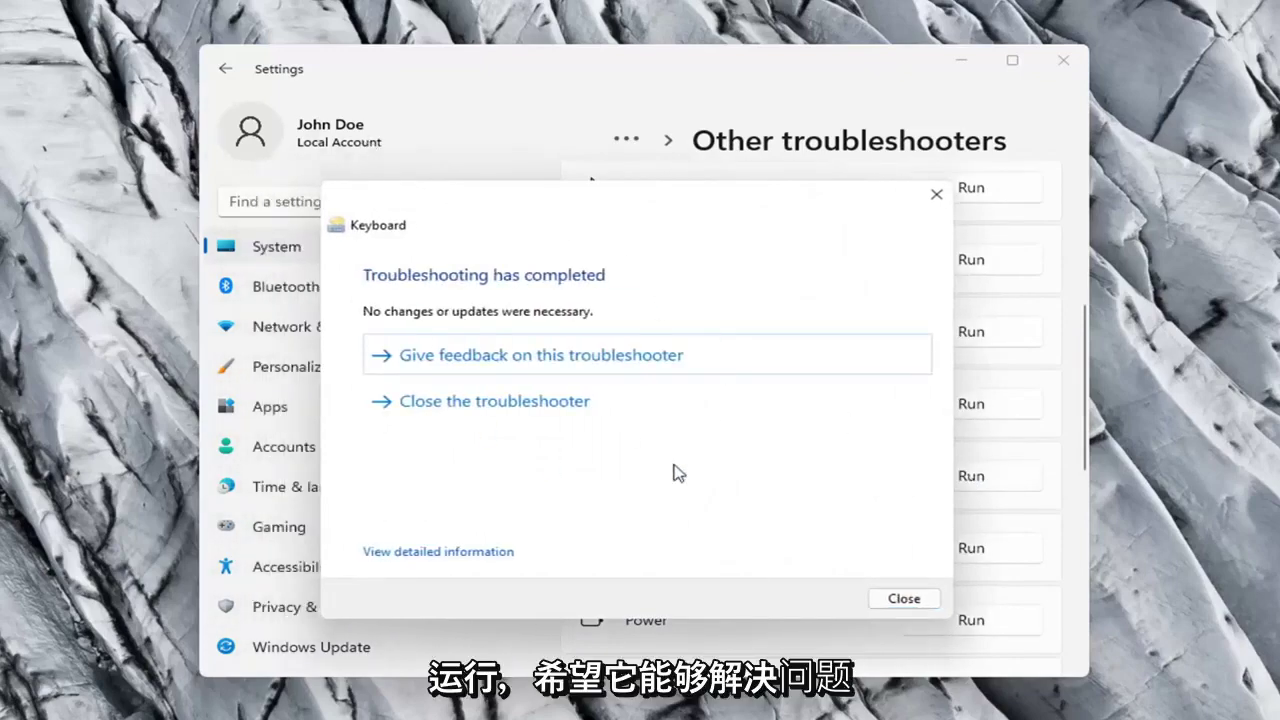
pyautogui.click(936, 196)
pyautogui.click(1063, 60)
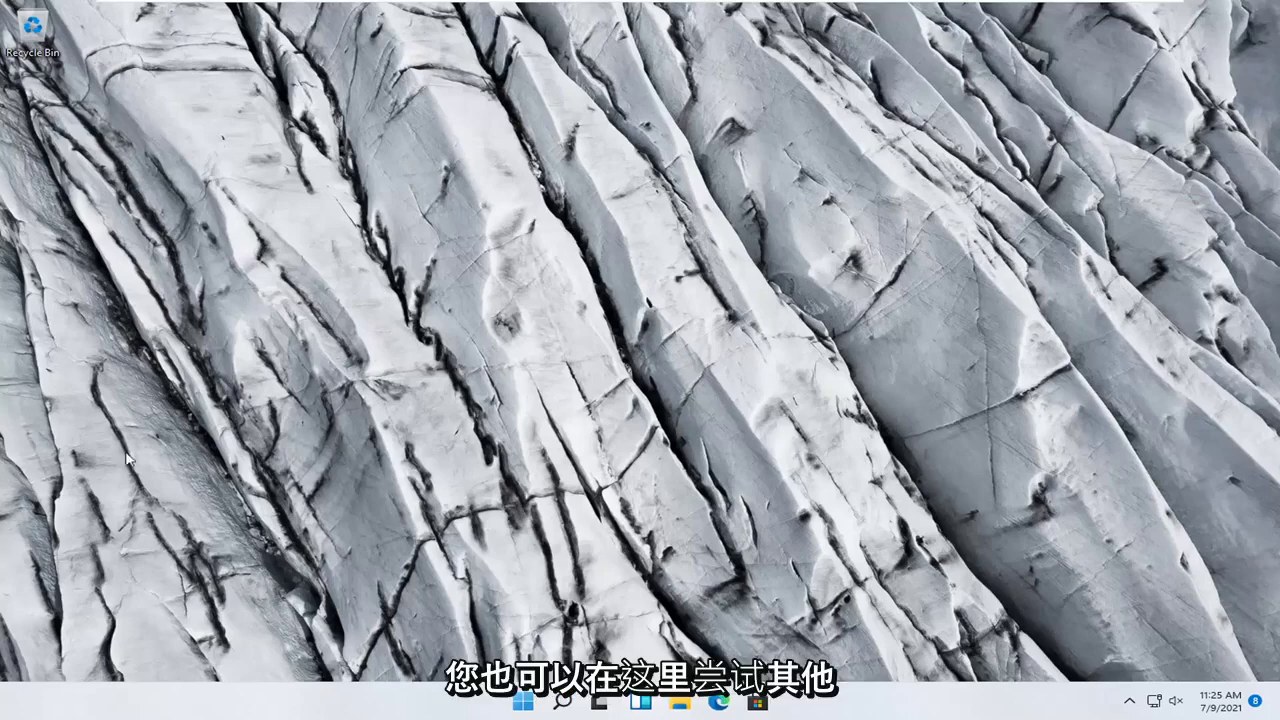
# - Open Device Manager, expand Keyboards, and choose Update driver for Standard PS/2 Keyboard
pyautogui.rightClick(524, 703)
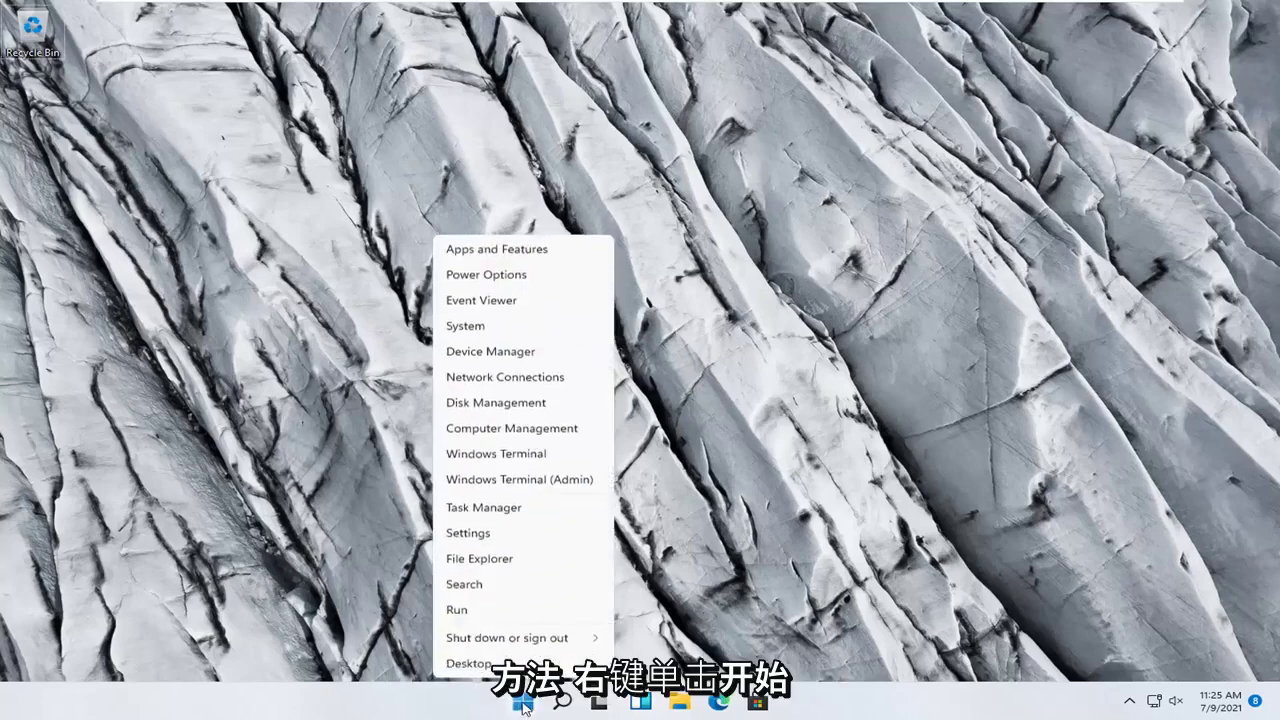
pyautogui.click(503, 356)
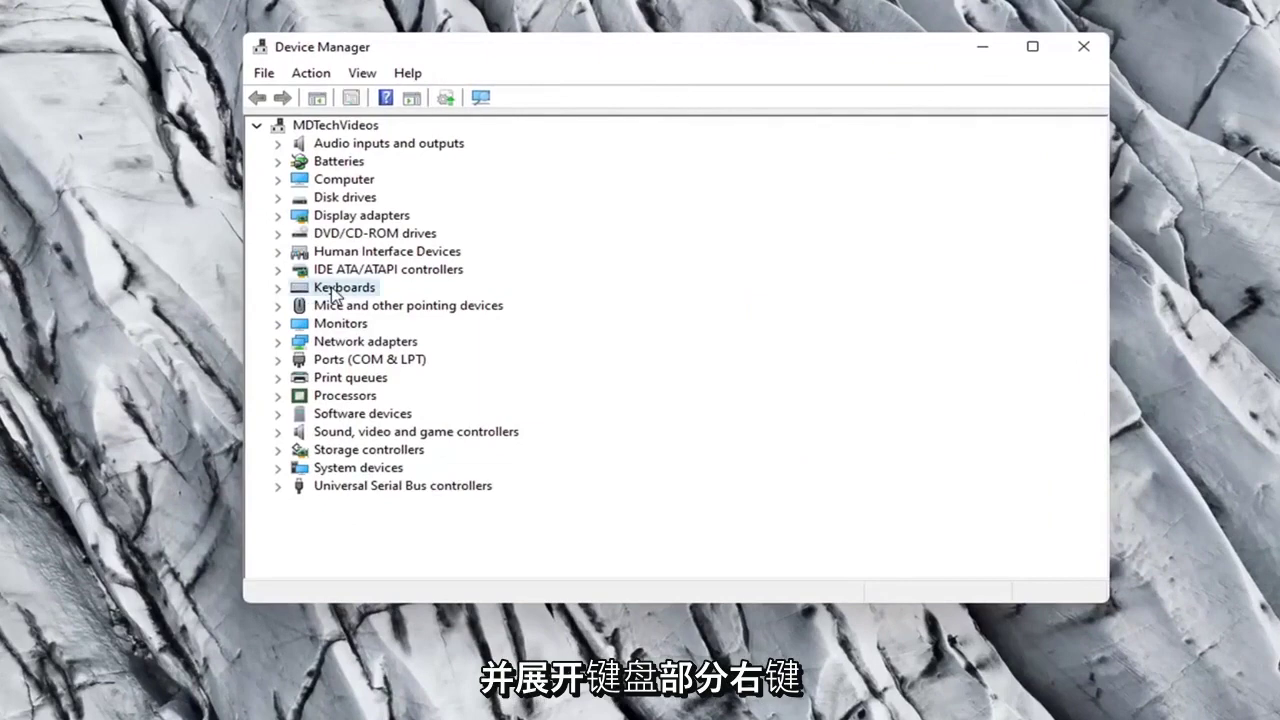
pyautogui.doubleClick(333, 289)
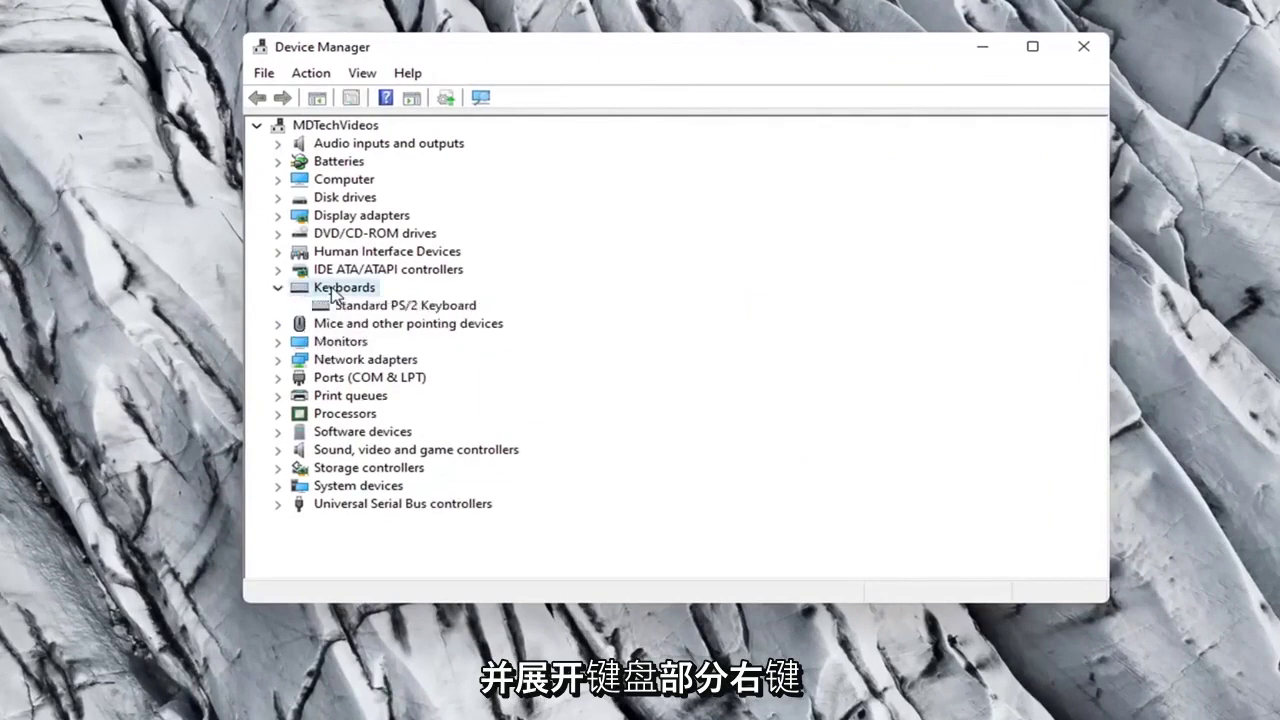
pyautogui.click(350, 306)
pyautogui.rightClick(360, 314)
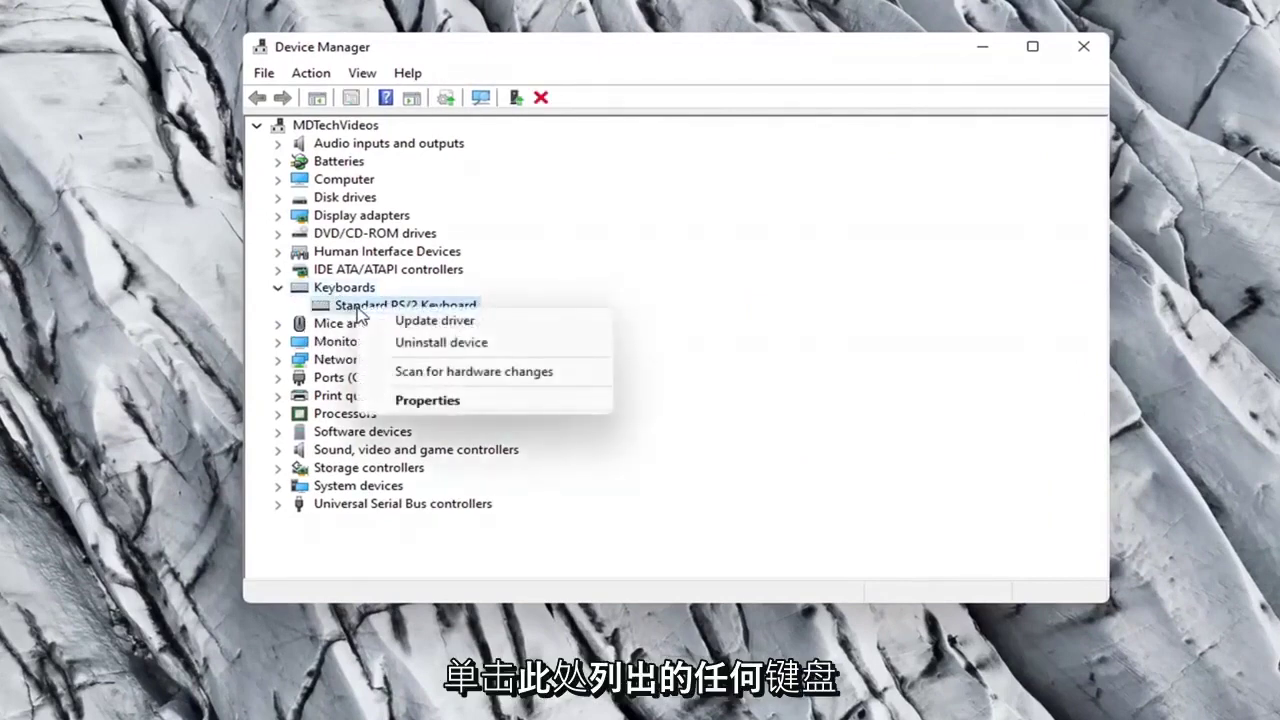
pyautogui.click(420, 318)
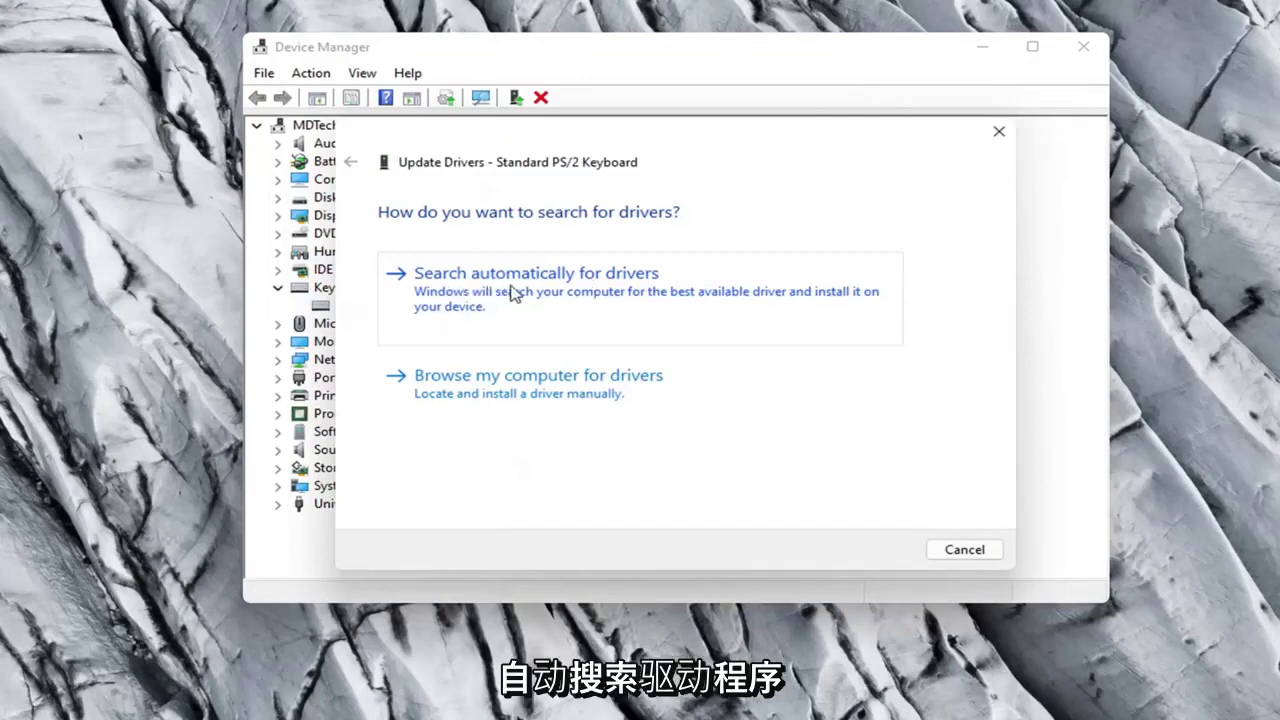
# - Install the Standard PS/2 Keyboard driver via Browse my computer › Let me pick from a list
pyautogui.click(579, 291)
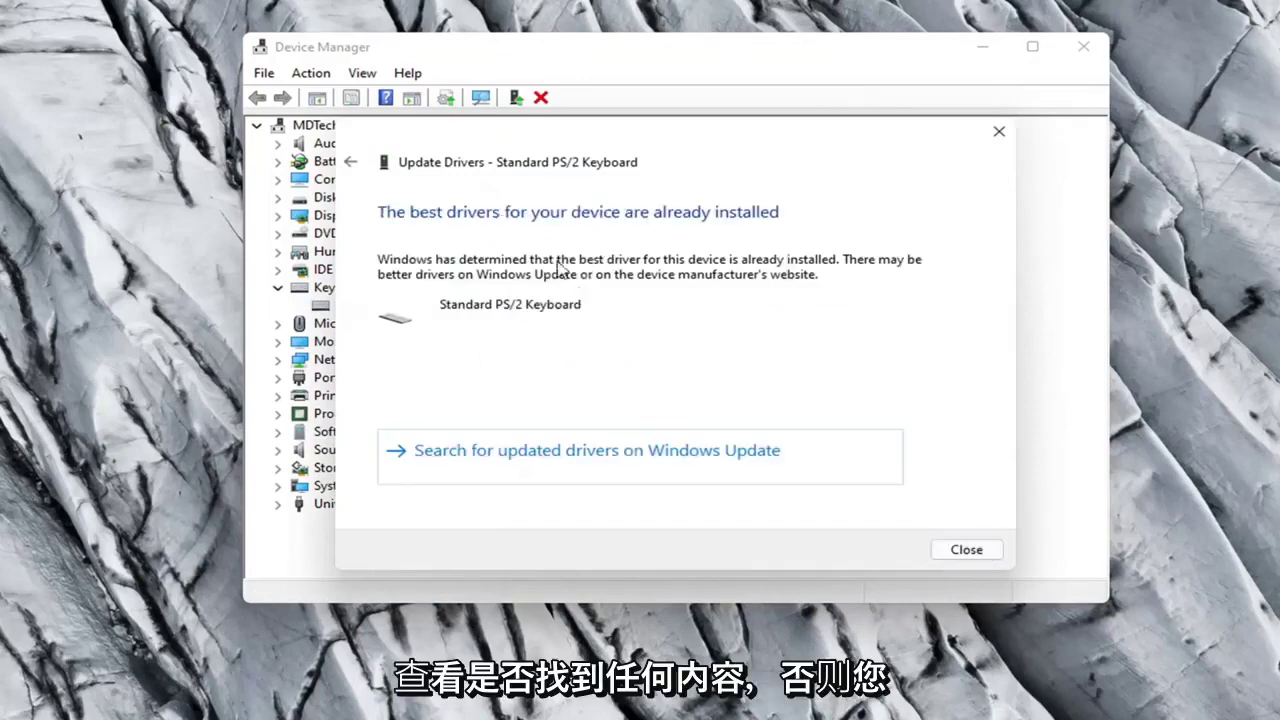
pyautogui.click(350, 162)
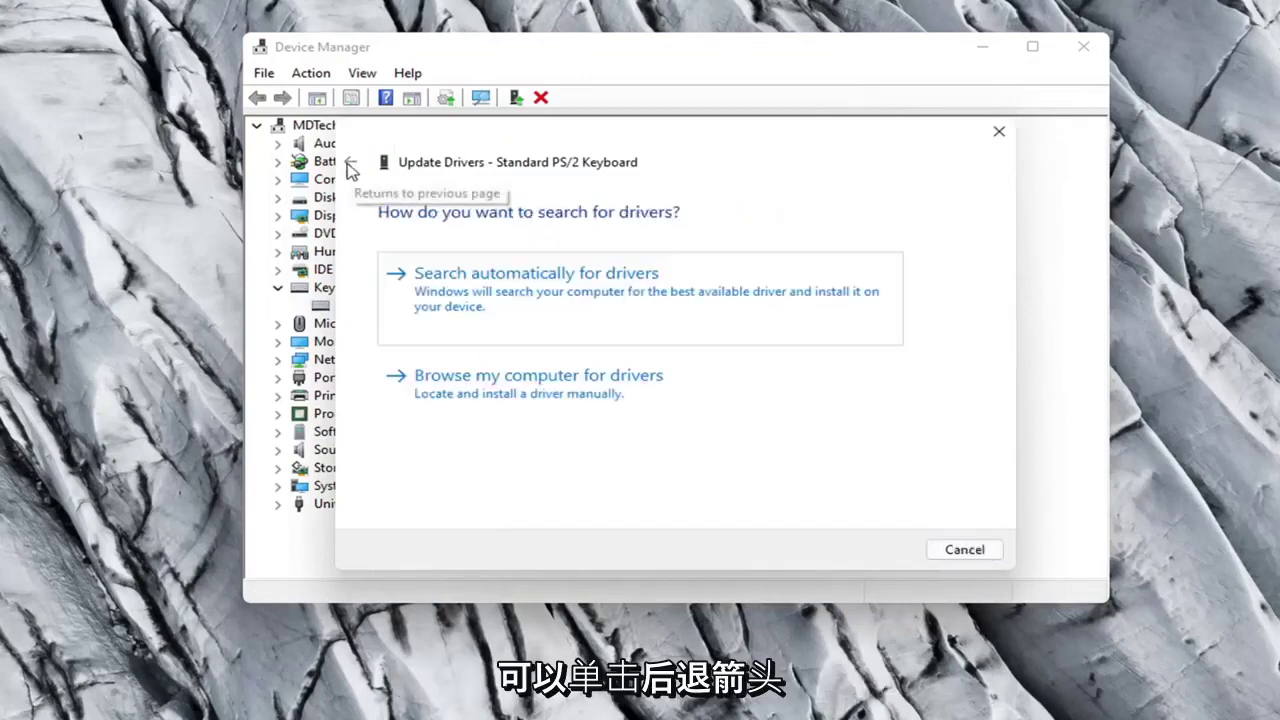
pyautogui.click(612, 388)
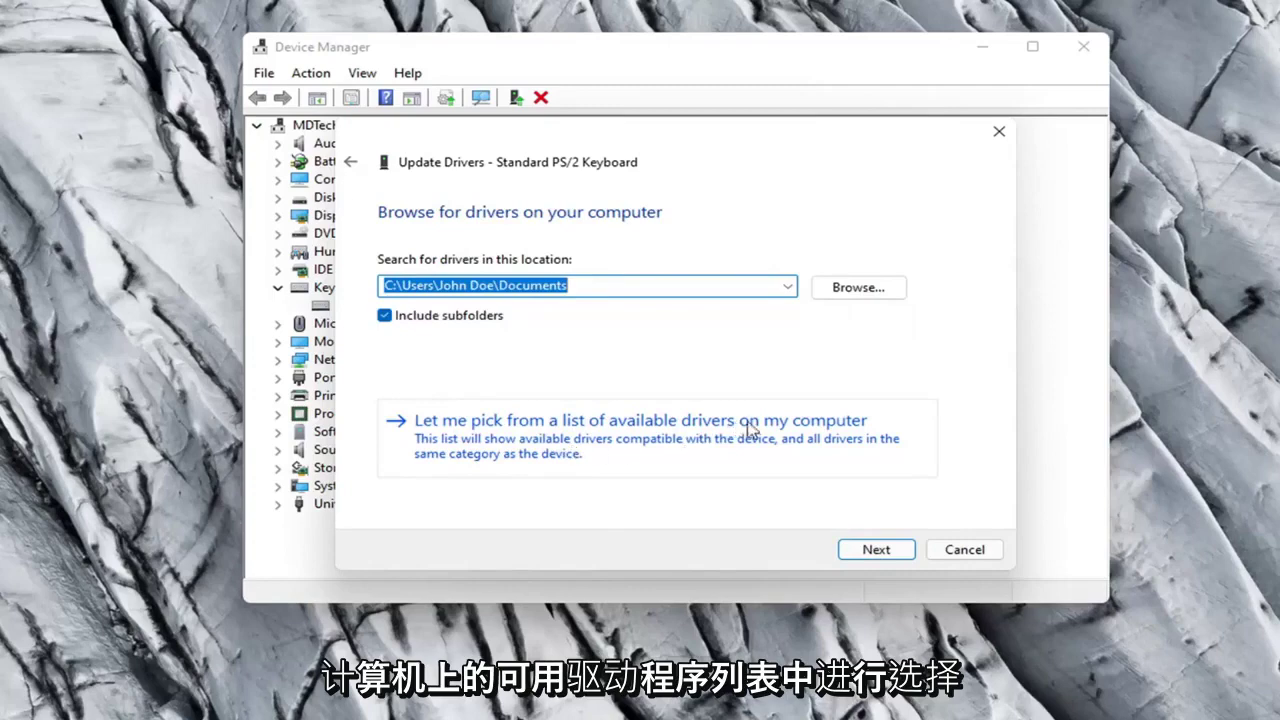
pyautogui.click(780, 425)
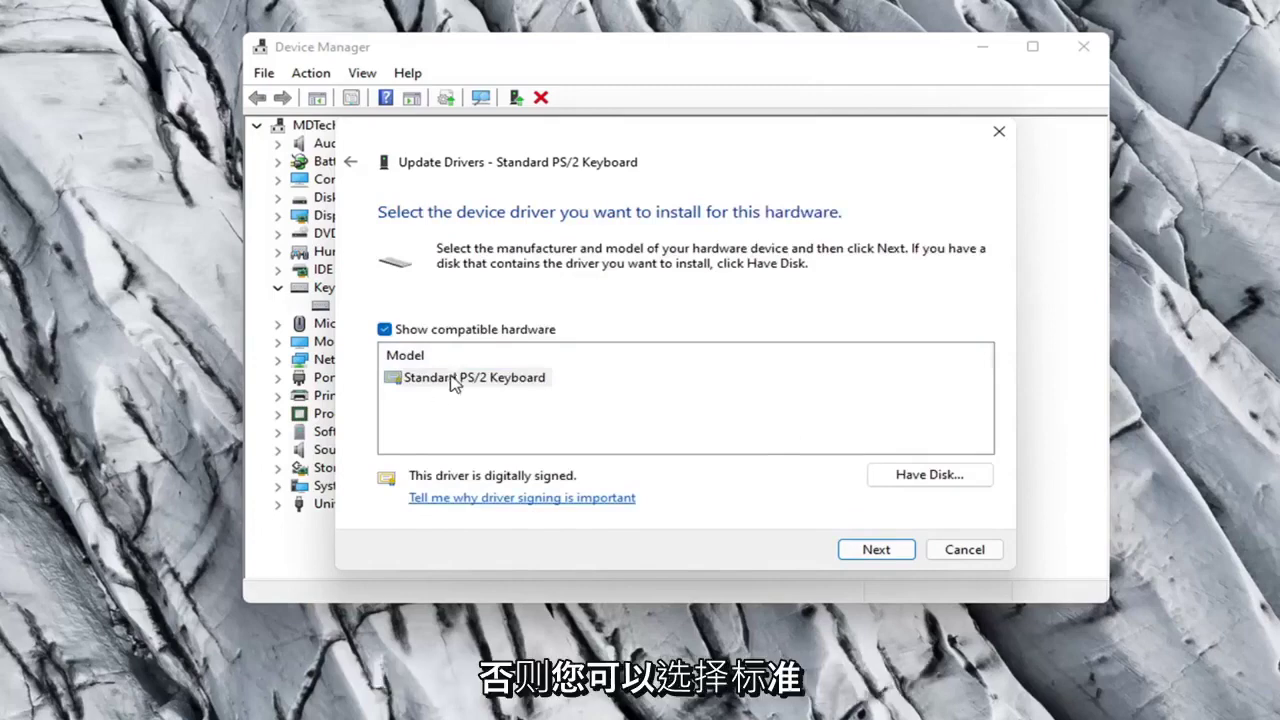
pyautogui.click(458, 378)
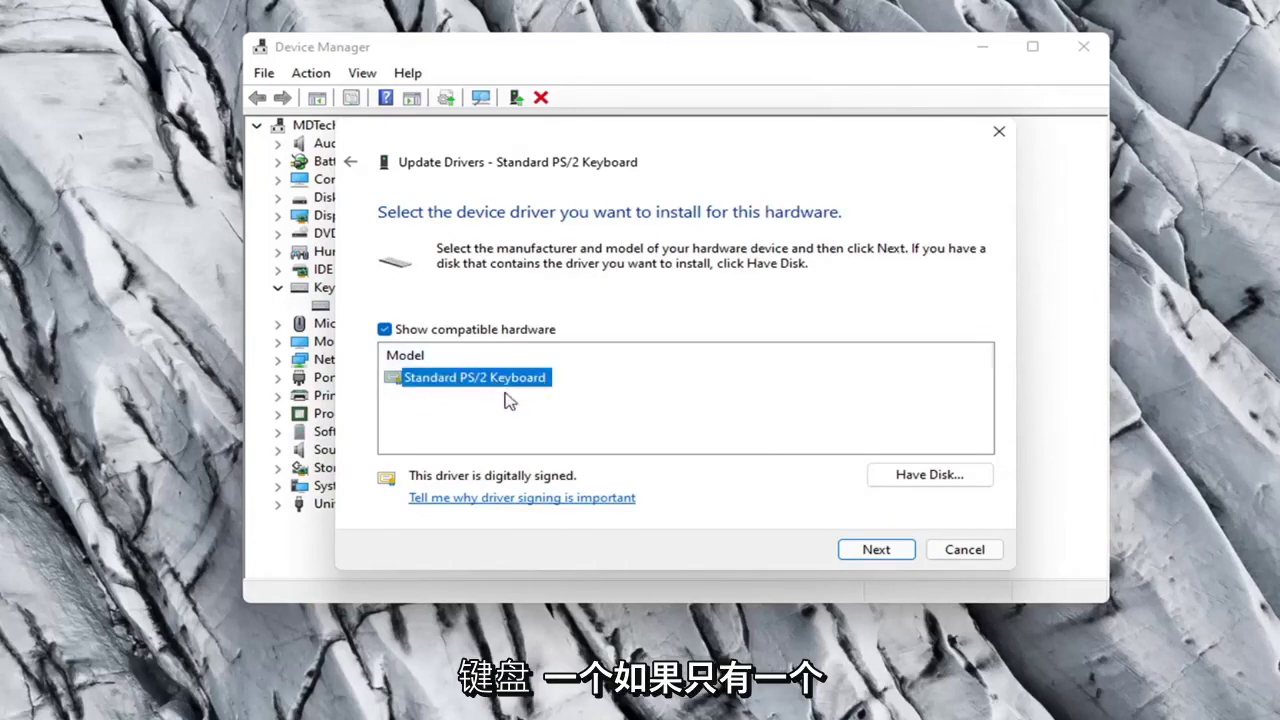
pyautogui.click(887, 552)
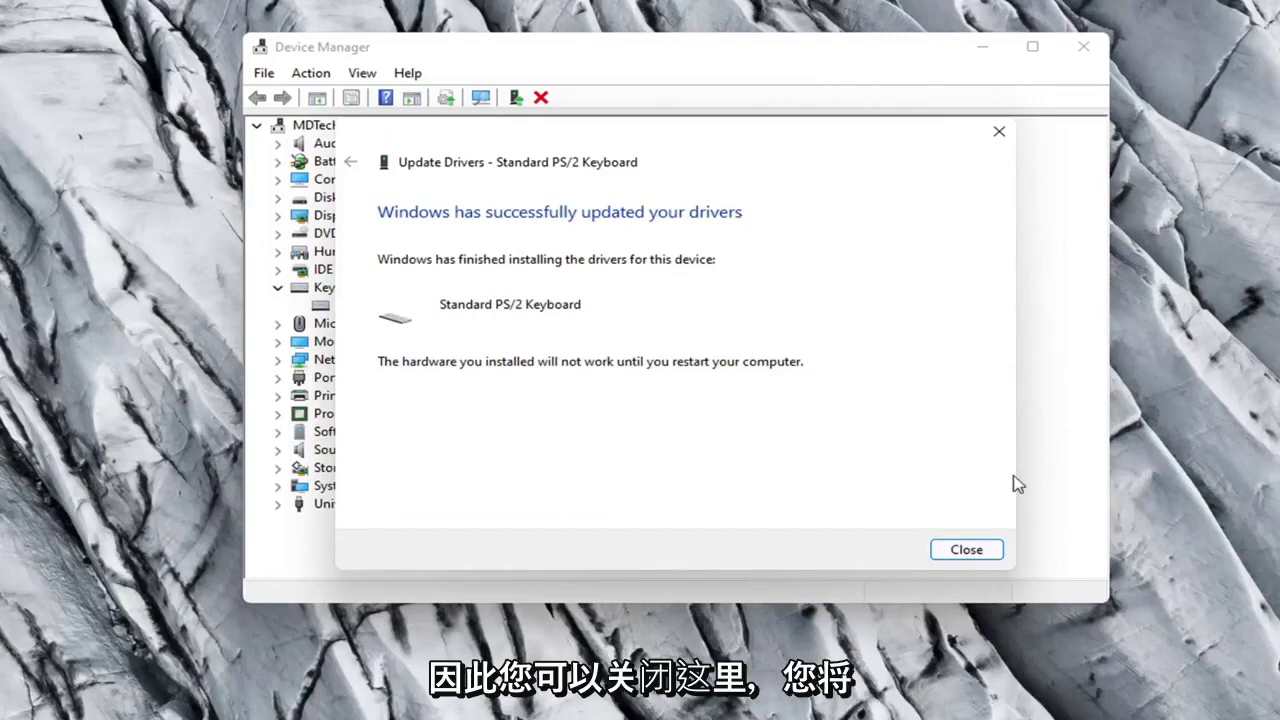
# - Close the finished Update Drivers dialog, bringing up the restart prompt
pyautogui.click(986, 550)
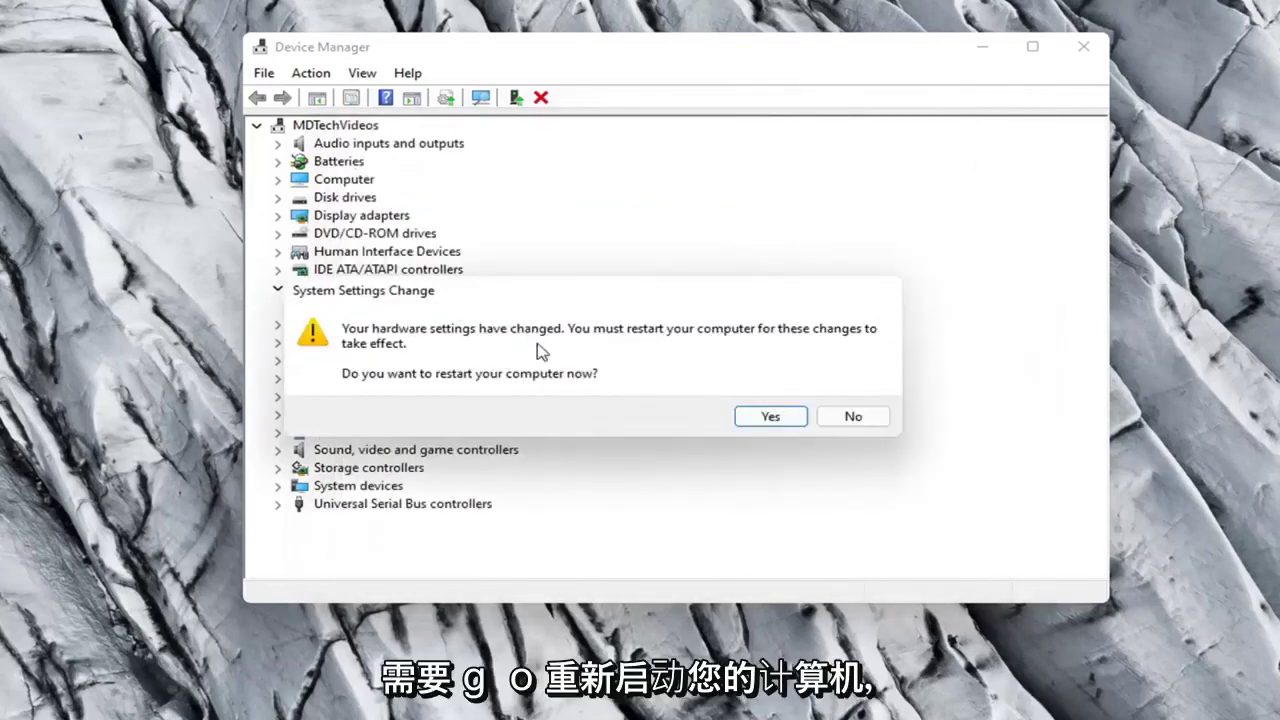